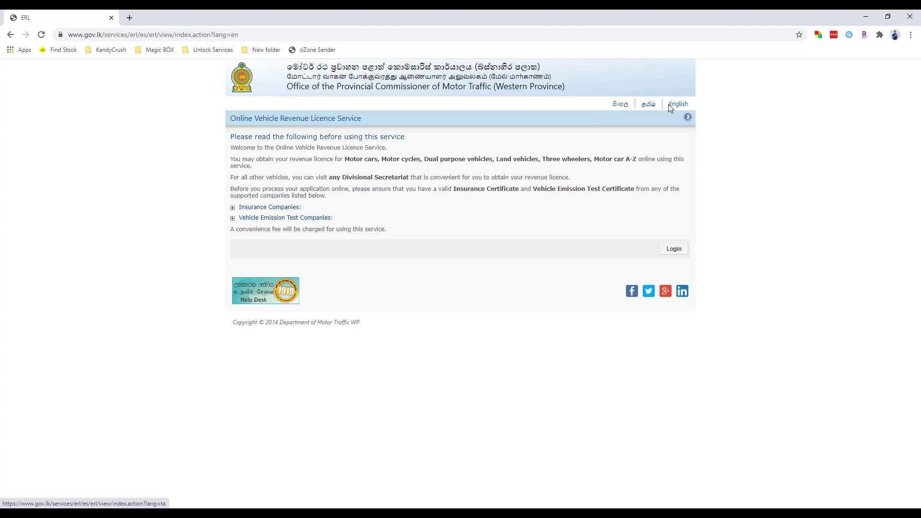
Switch the service page to Sinhala and expand the list of vehicle emission test companies
click(619, 105)
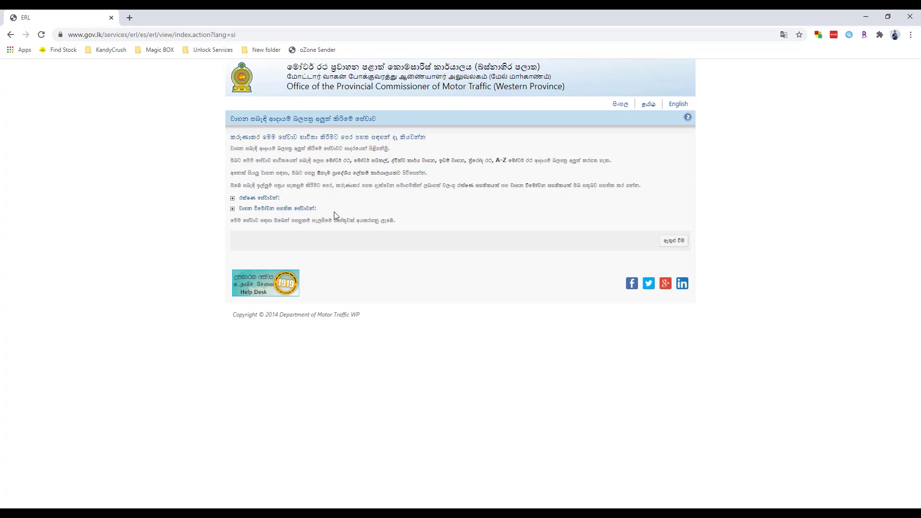
click(233, 209)
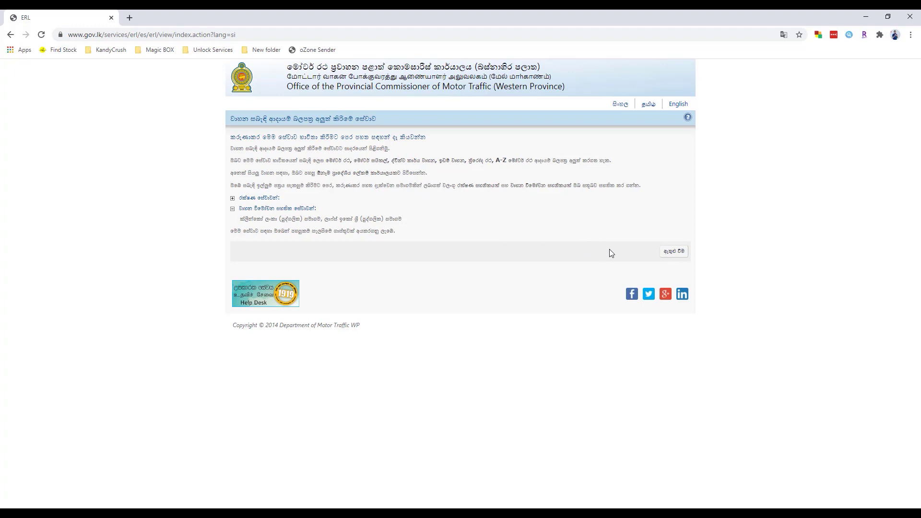
Log in to the revenue licence service with a Google account
click(675, 255)
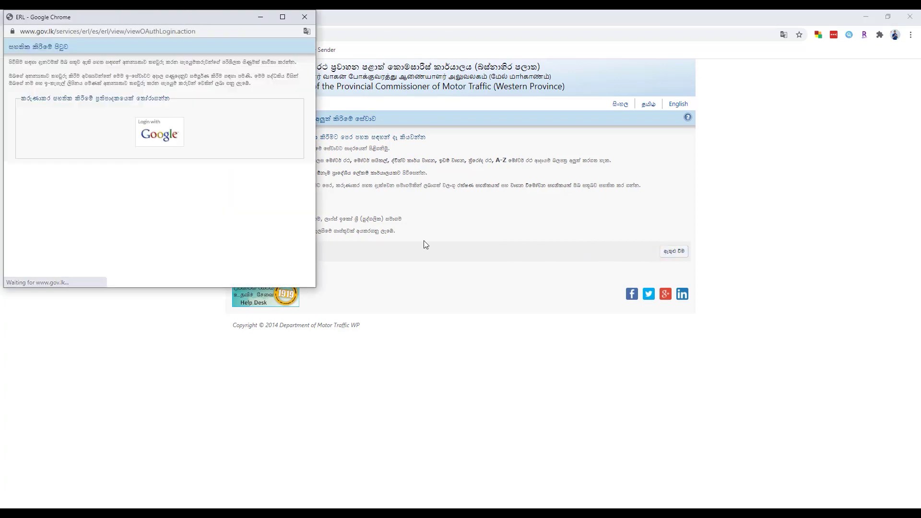
click(167, 131)
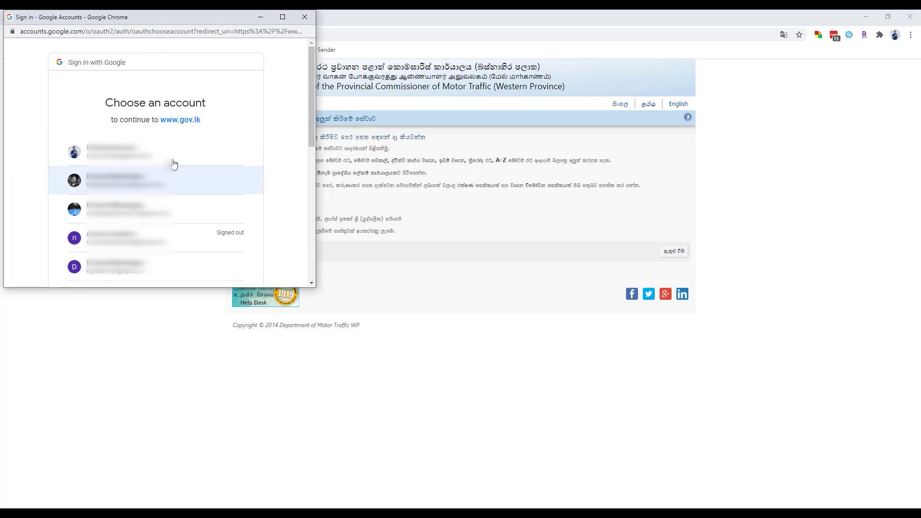
click(172, 184)
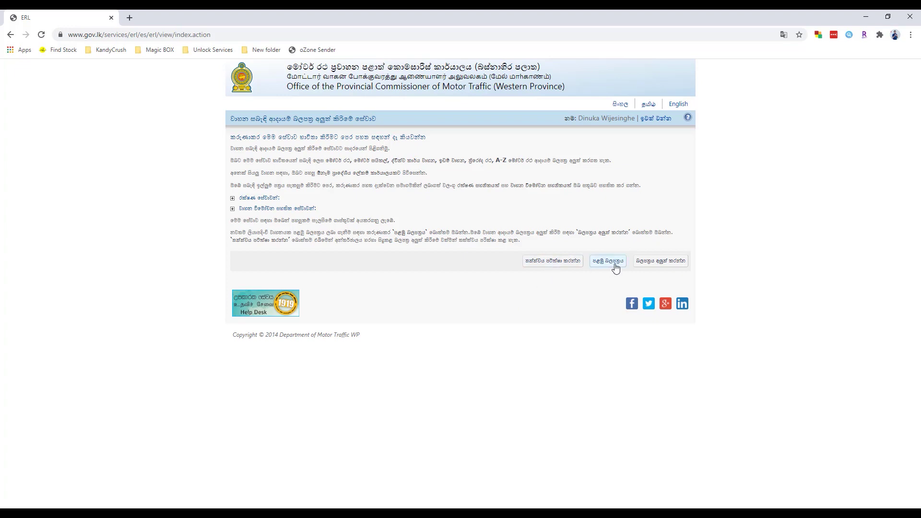
Start a licence renewal and submit the vehicle details: Sabaragamuwa province, vehicle registration number, previous revenue licence number and chassis number
click(657, 262)
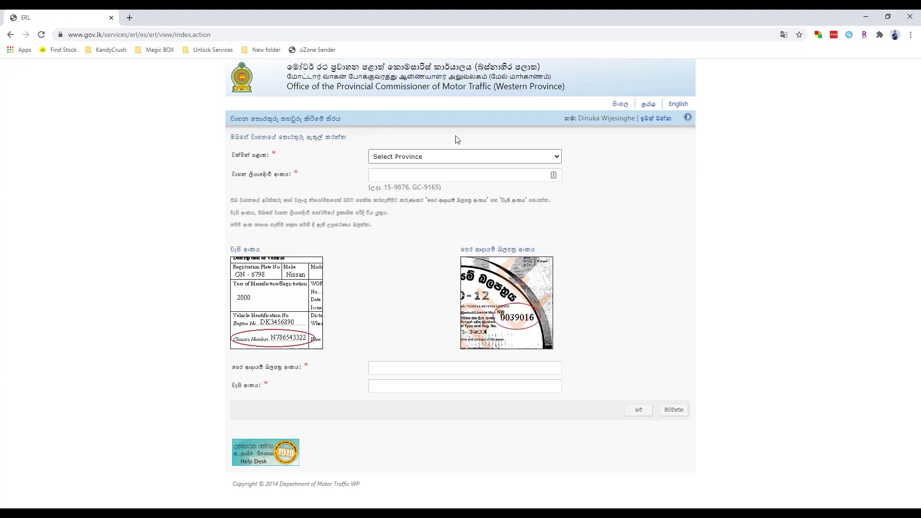
click(434, 157)
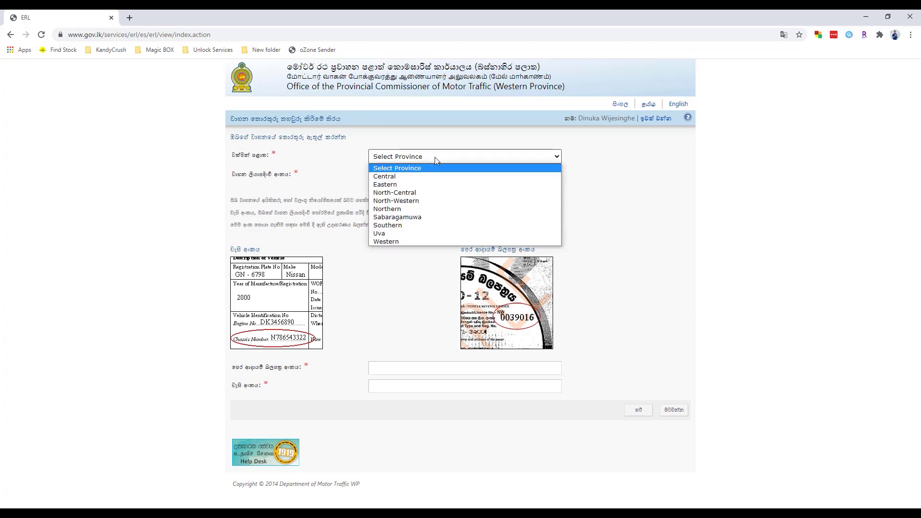
click(420, 218)
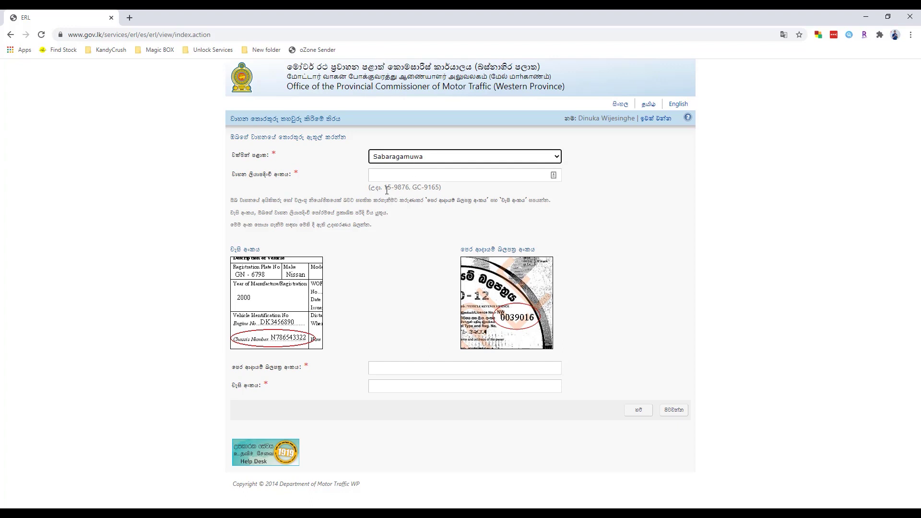
click(416, 178)
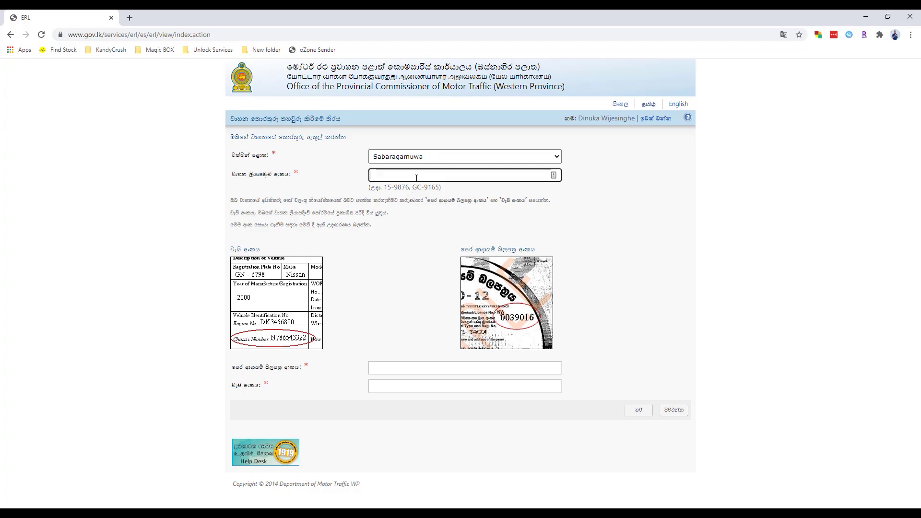
key(ctrl+v)
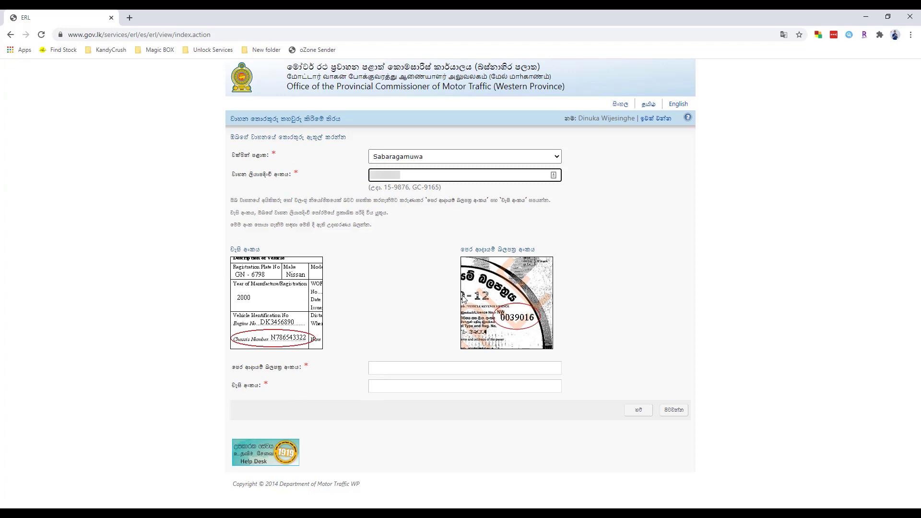
click(404, 368)
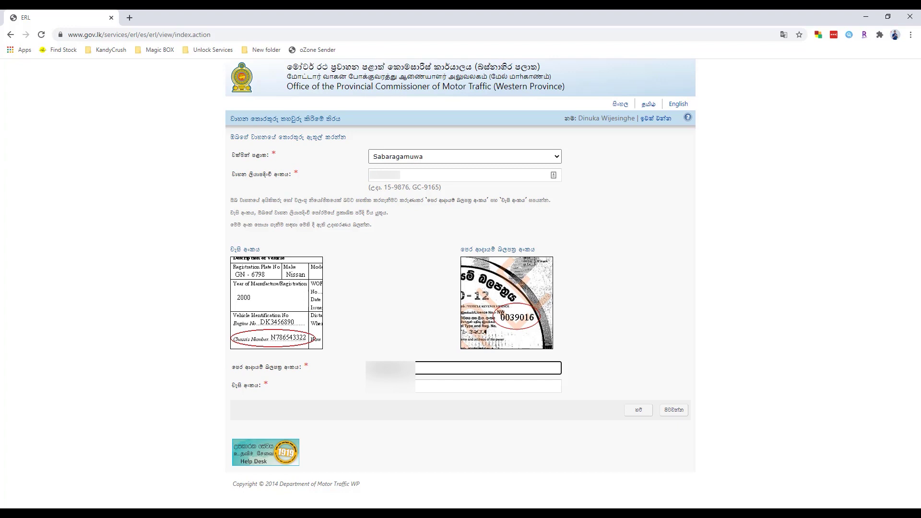
key(Tab)
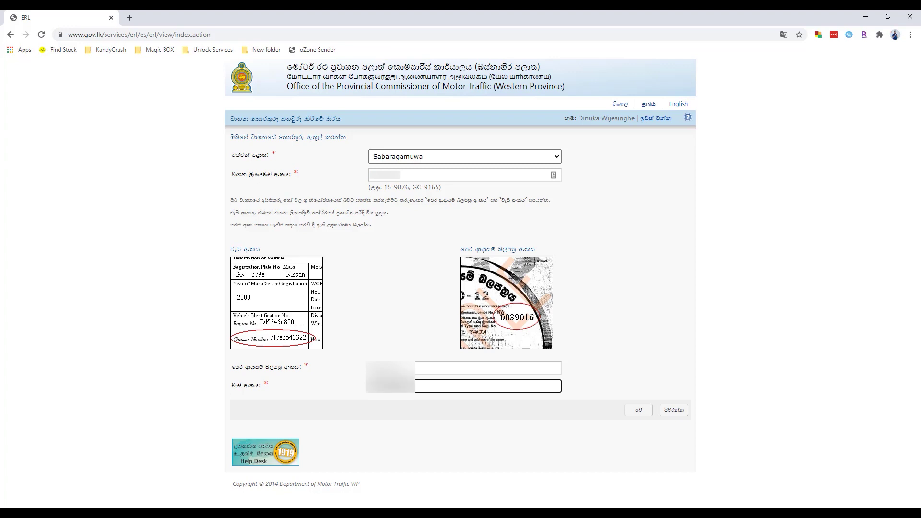
click(644, 413)
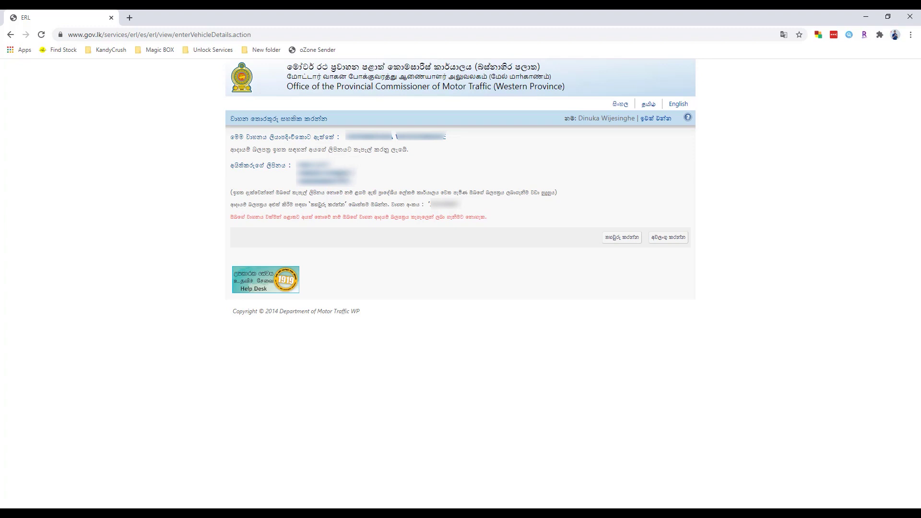
Confirm the registered vehicle and owner details and continue past the licence status to the renewal information
click(617, 238)
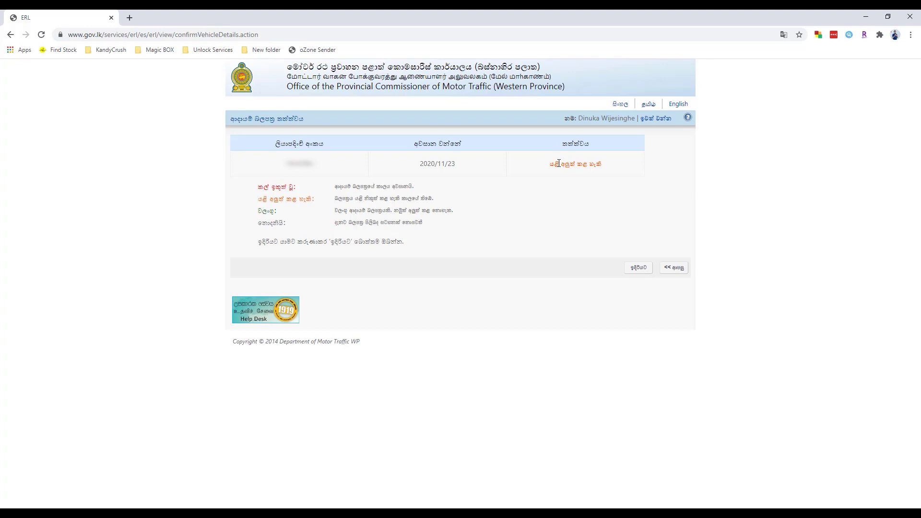
click(637, 271)
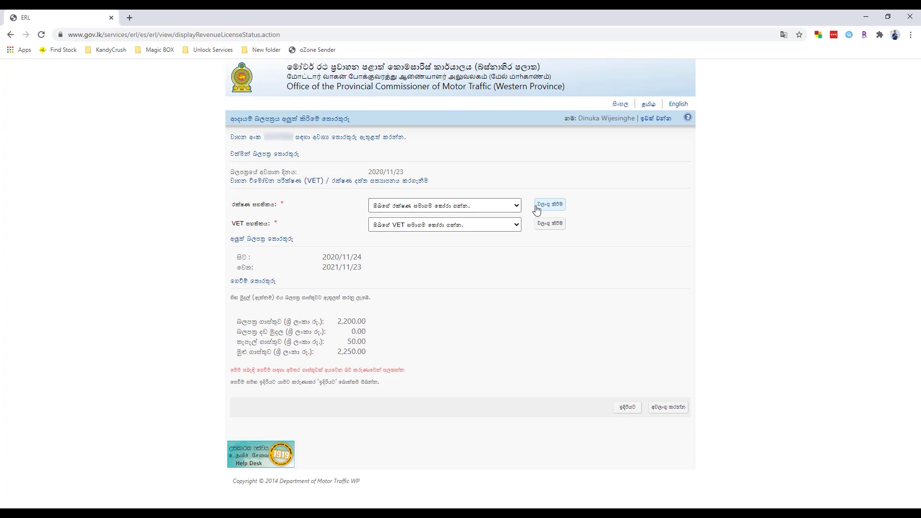
Validate the insurance certificate with Ceylinco Insurance PLC and the VET certificate with Laugfs Eco Sri (Pvt)
click(460, 210)
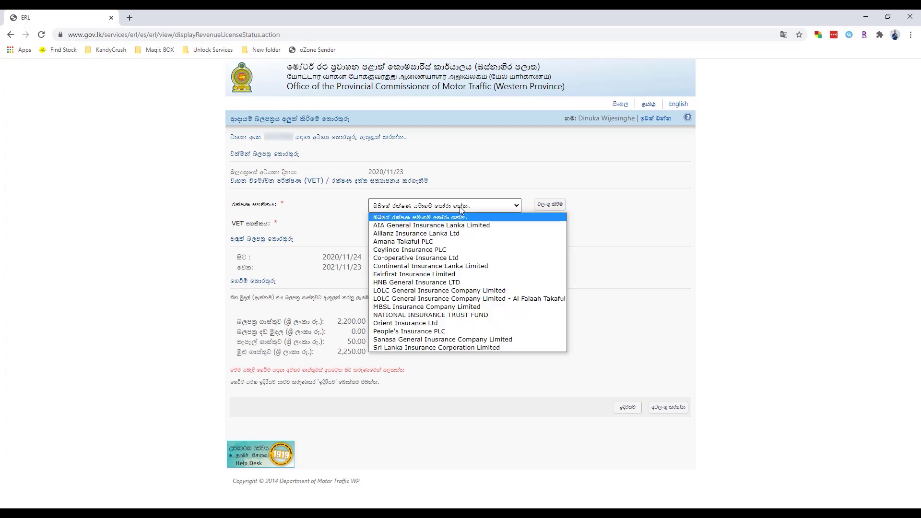
click(434, 250)
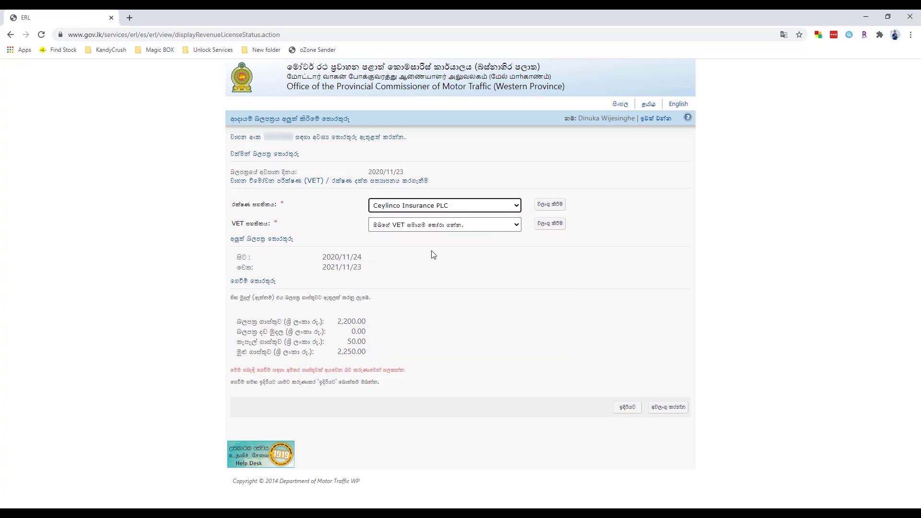
click(549, 204)
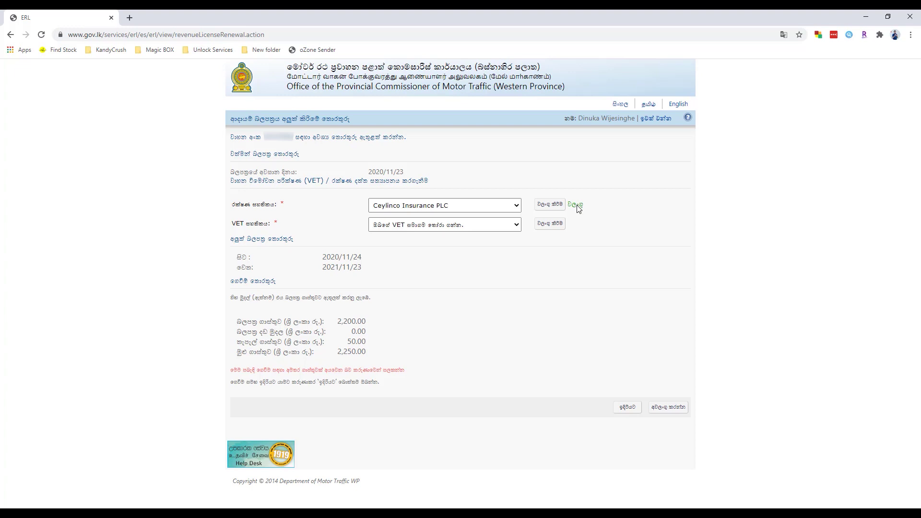
click(456, 226)
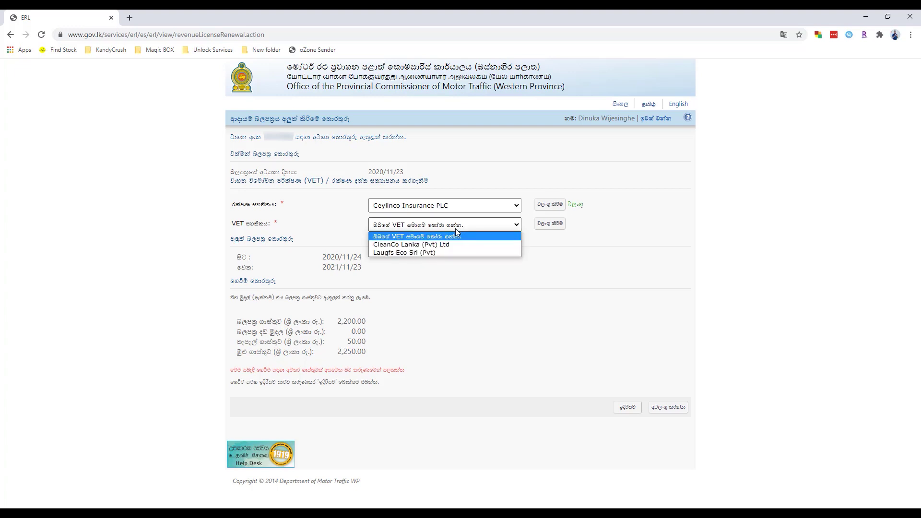
click(447, 253)
click(547, 225)
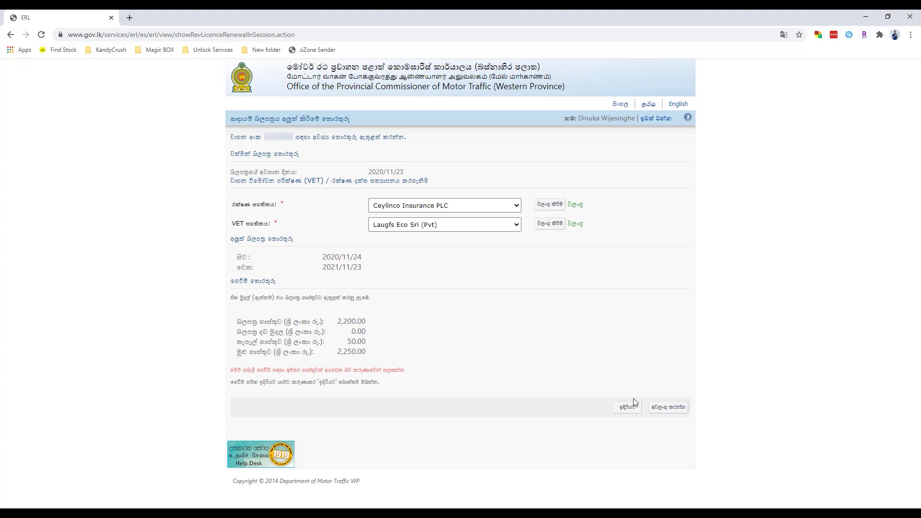
Continue to the government payment service, accept its terms and proceed with Any Visa/Master Card(Sampath IPG/Paycorp) as the payment method
click(635, 410)
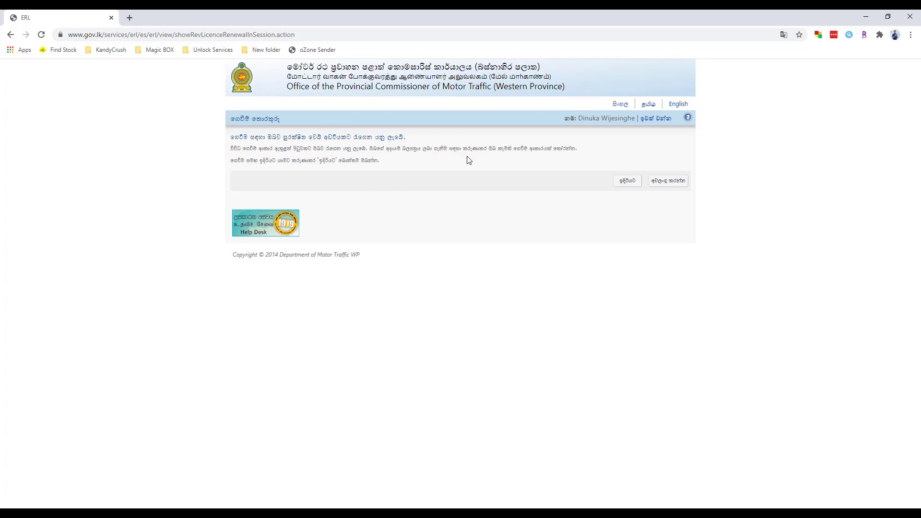
click(619, 185)
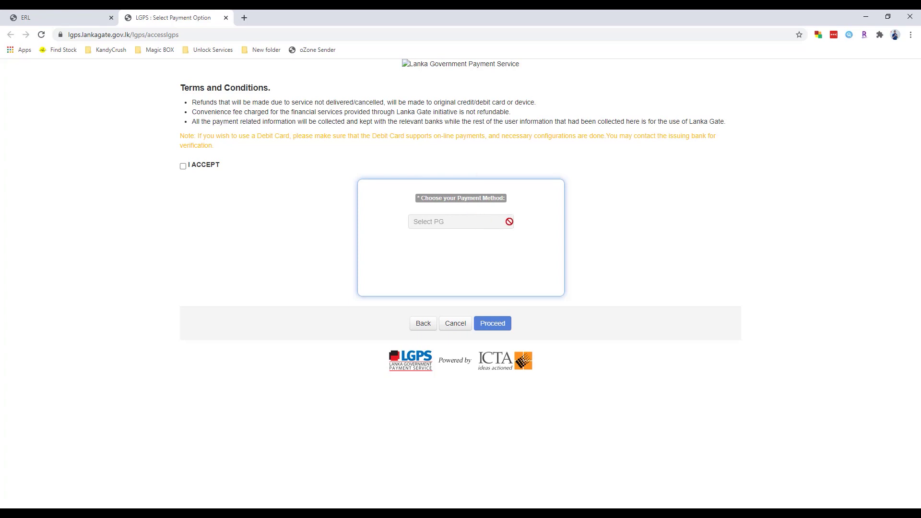
click(183, 167)
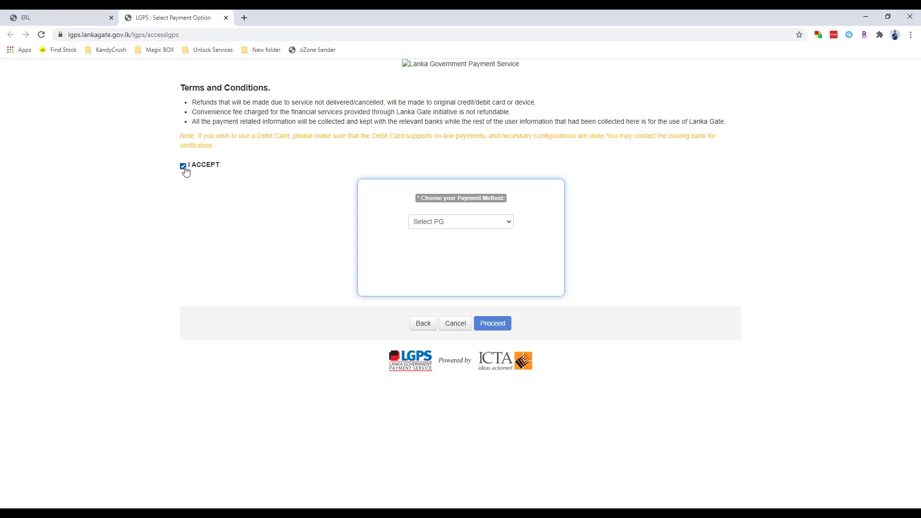
click(465, 225)
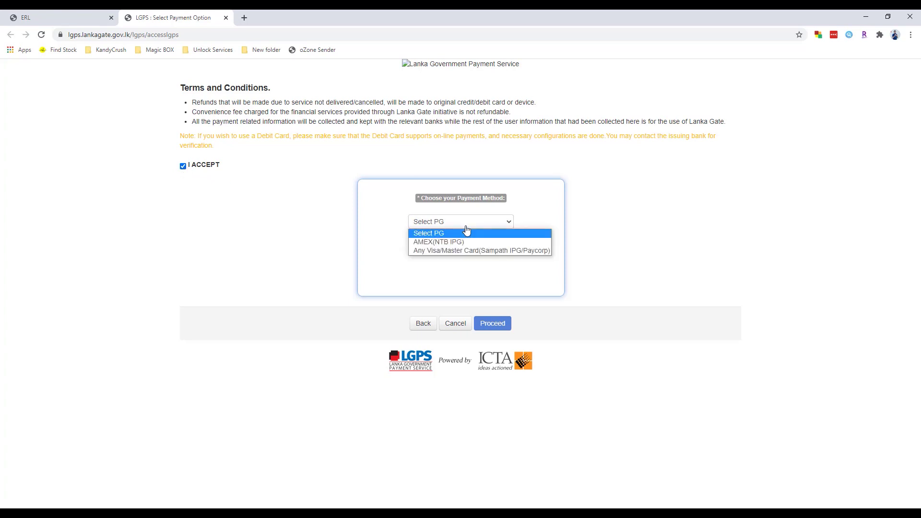
click(450, 252)
click(493, 331)
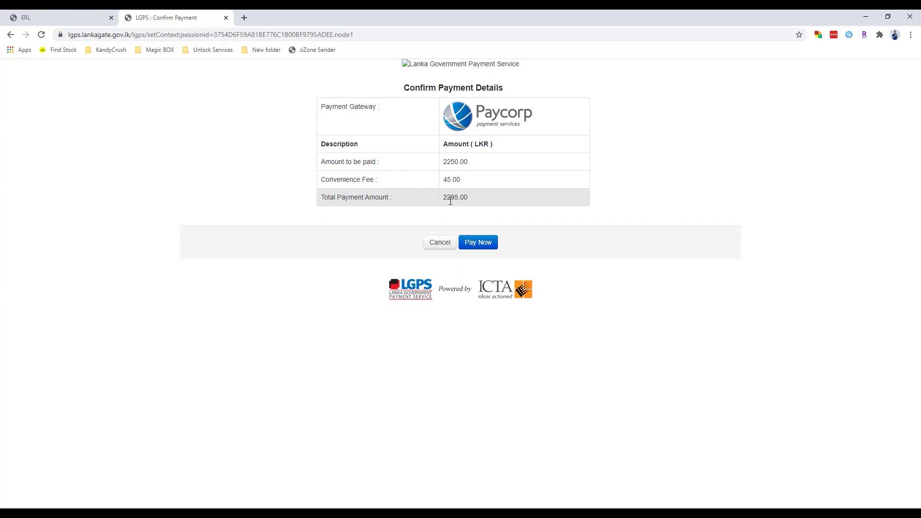
Approve the payment details and submit the card number, expiry date, CVC and name on card
click(477, 244)
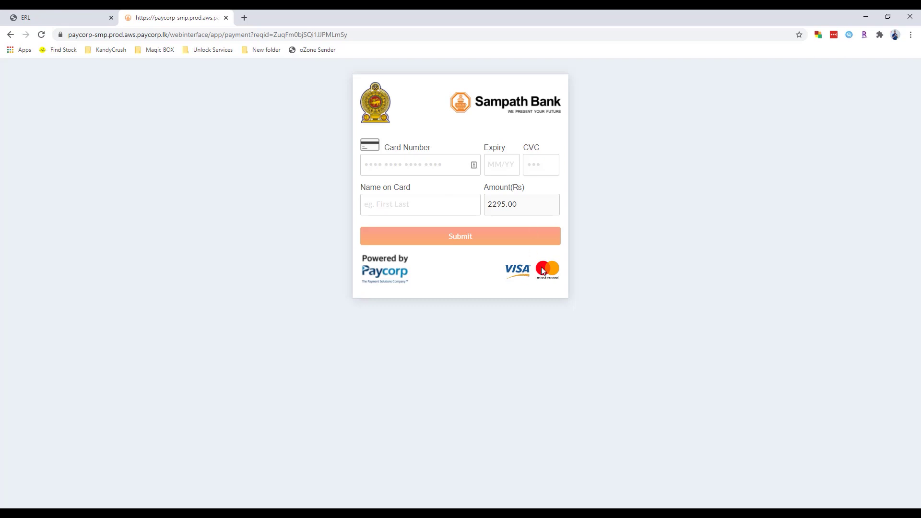
click(422, 164)
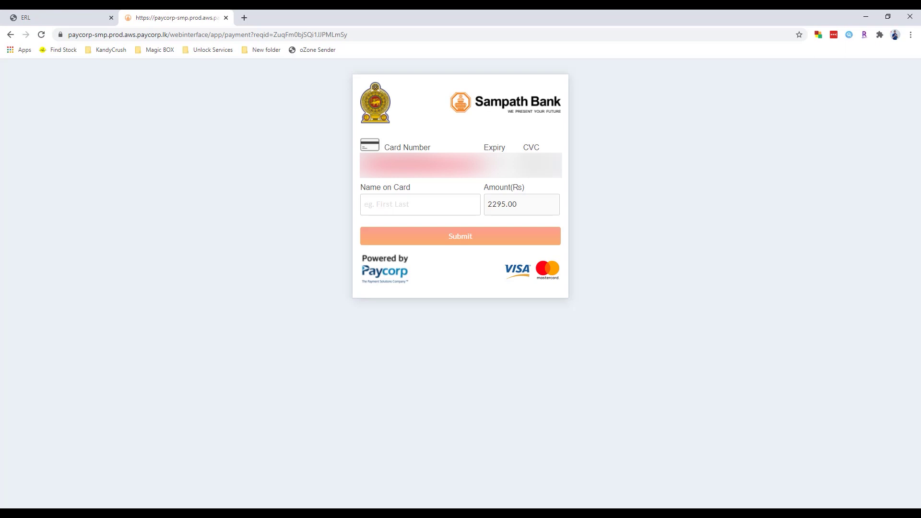
click(450, 200)
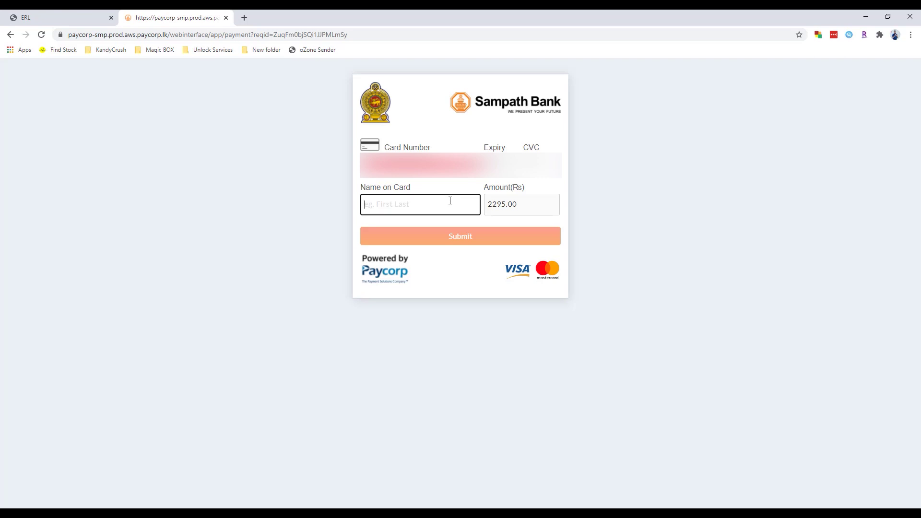
click(459, 245)
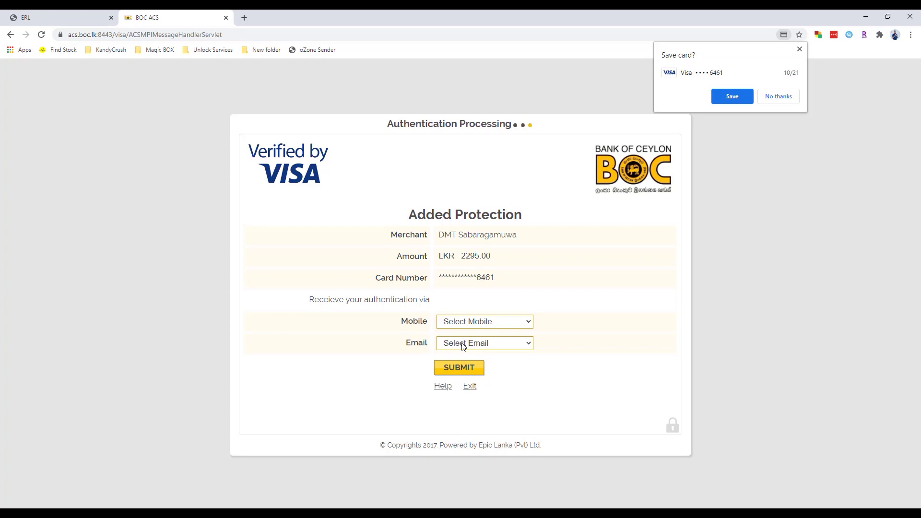
Choose the registered mobile number and e-mail address for receiving the payment authentication and submit the request
click(463, 321)
click(470, 344)
click(472, 347)
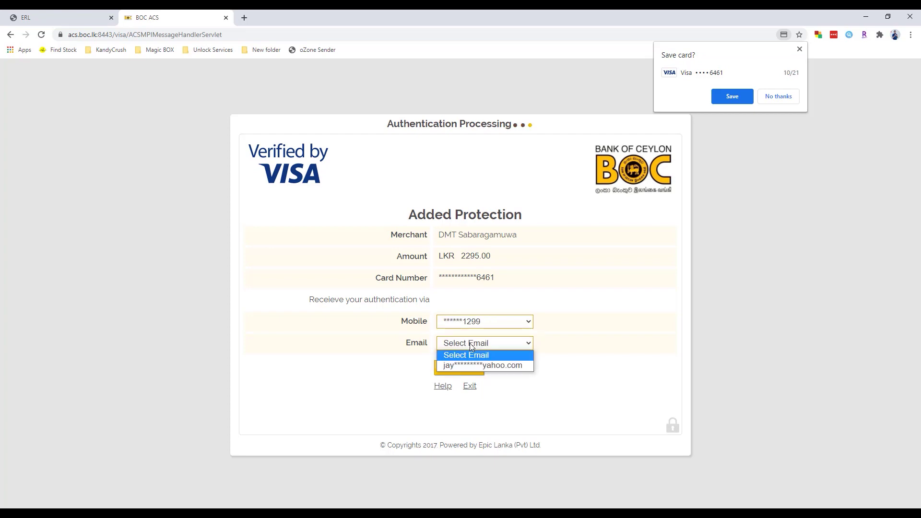
click(471, 344)
click(462, 374)
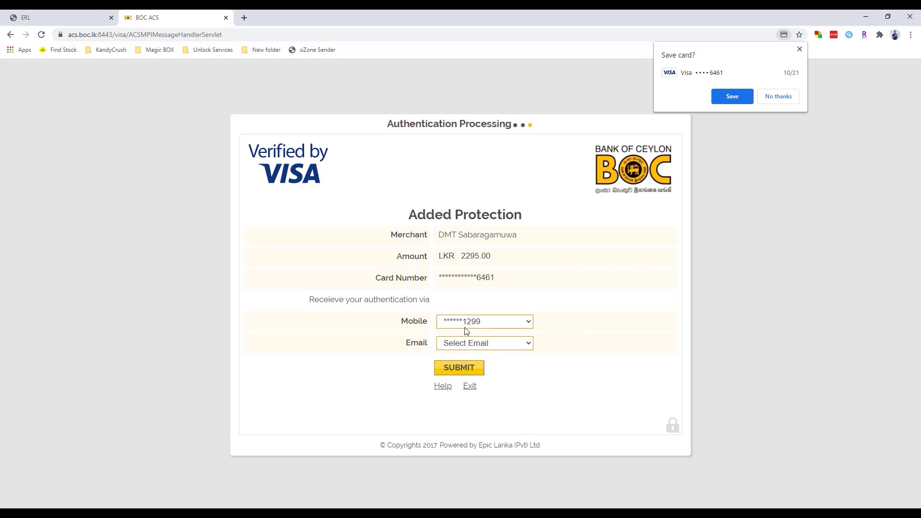
click(472, 343)
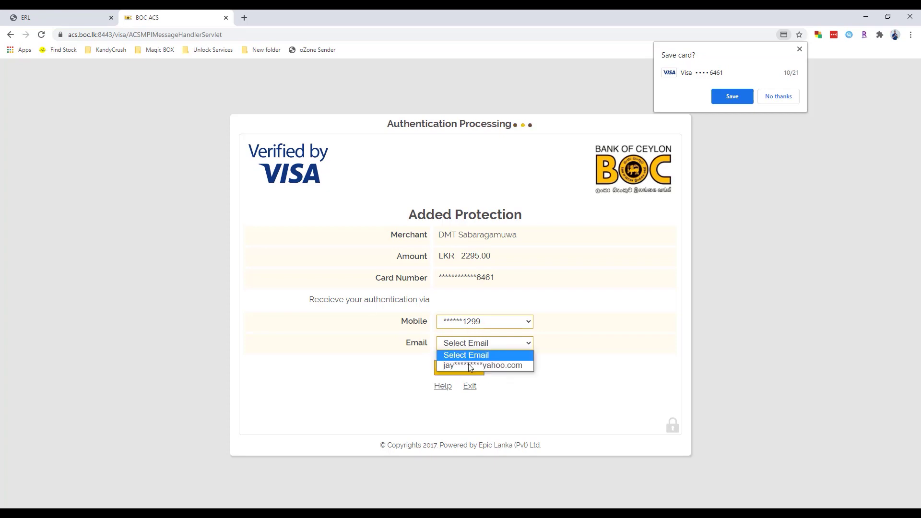
click(469, 367)
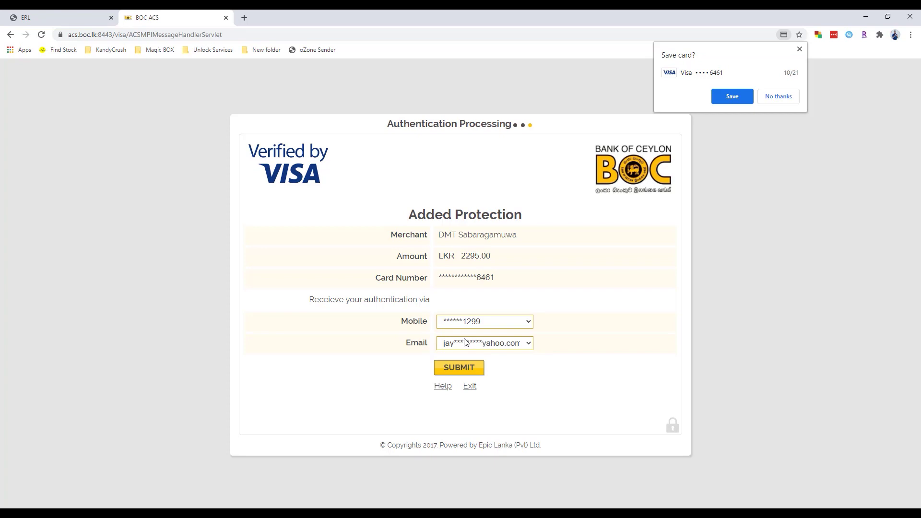
click(457, 370)
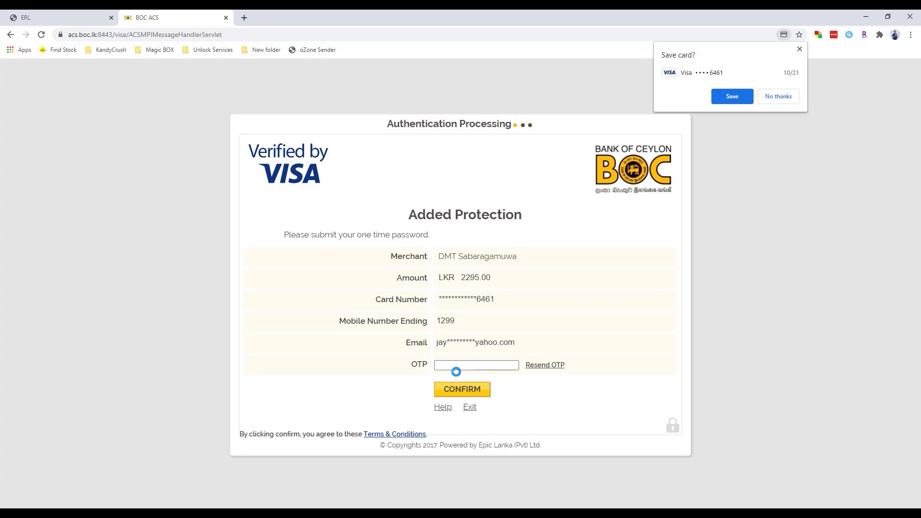
Enter the one-time password in the OTP field and confirm the card payment authentication
click(457, 366)
key(ctrl+v)
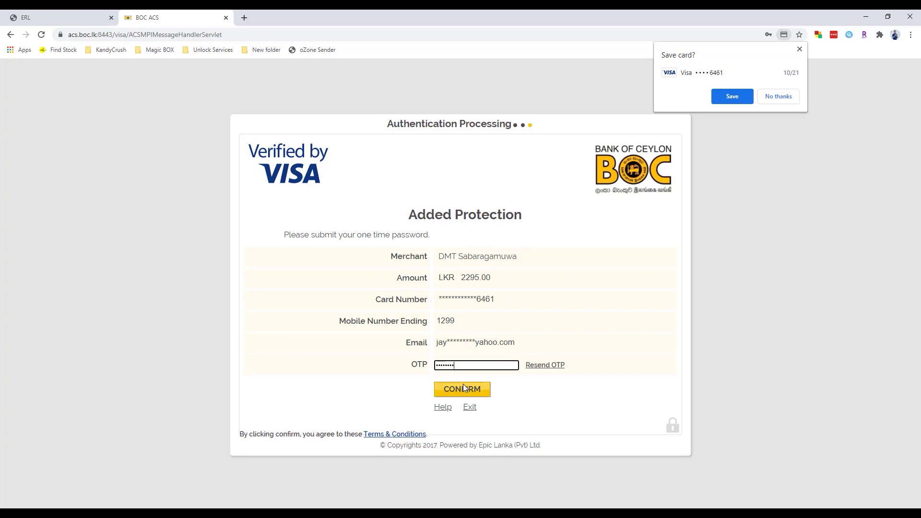
click(463, 387)
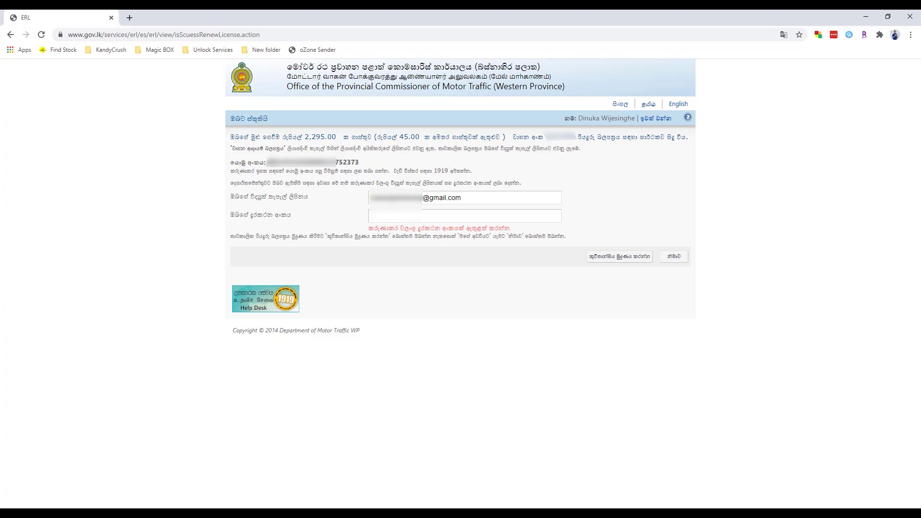
Highlight the reference number on the payment success page
drag(267, 162, 362, 162)
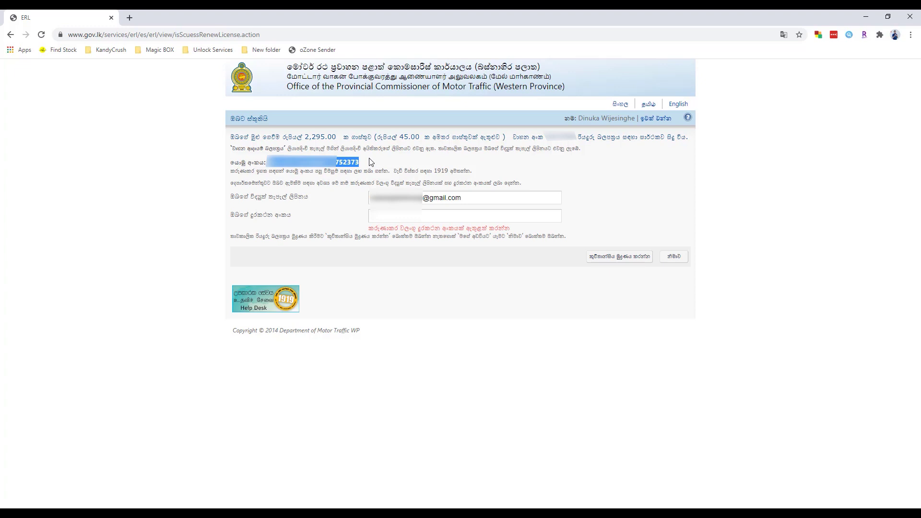
click(373, 163)
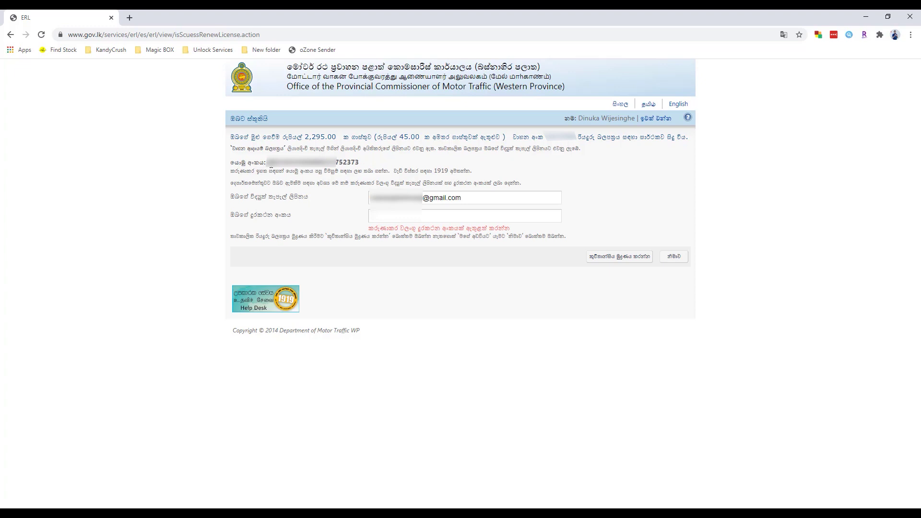
drag(267, 162, 433, 164)
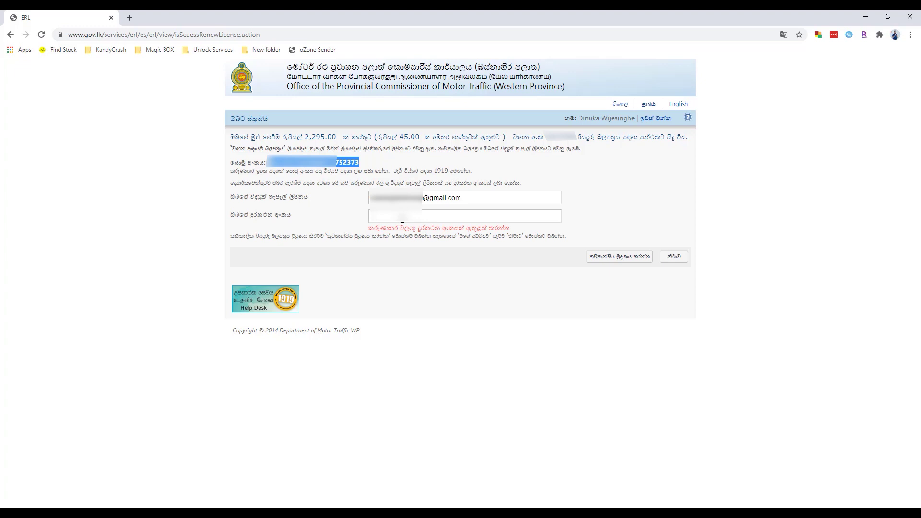
Fill in the contact phone number and open the printable receipt for the temporary revenue licence
click(402, 221)
text(0771234)
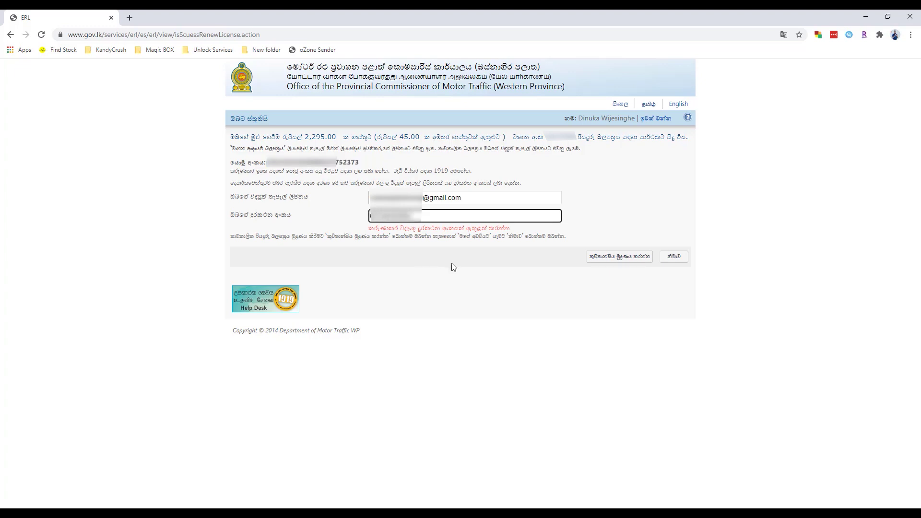
click(623, 261)
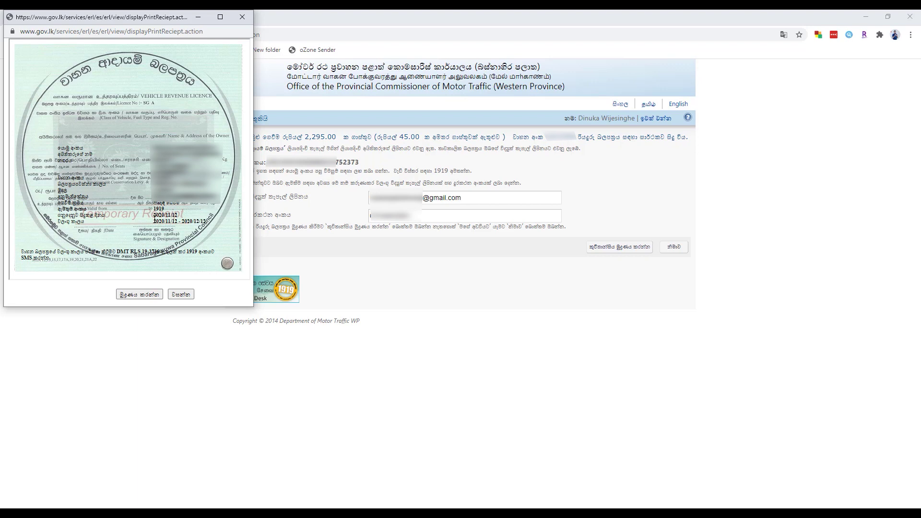
Check the validity period on the temporary revenue licence receipt and close the receipt window
drag(154, 222, 208, 225)
click(180, 294)
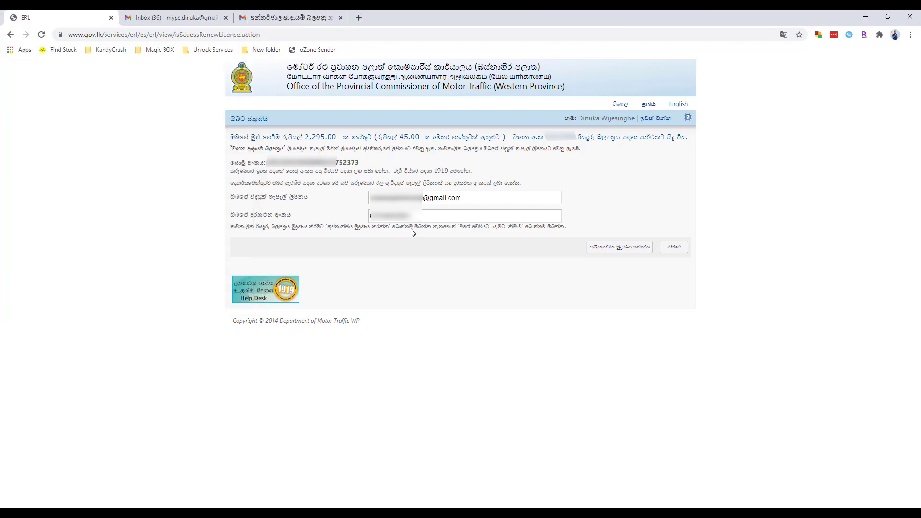